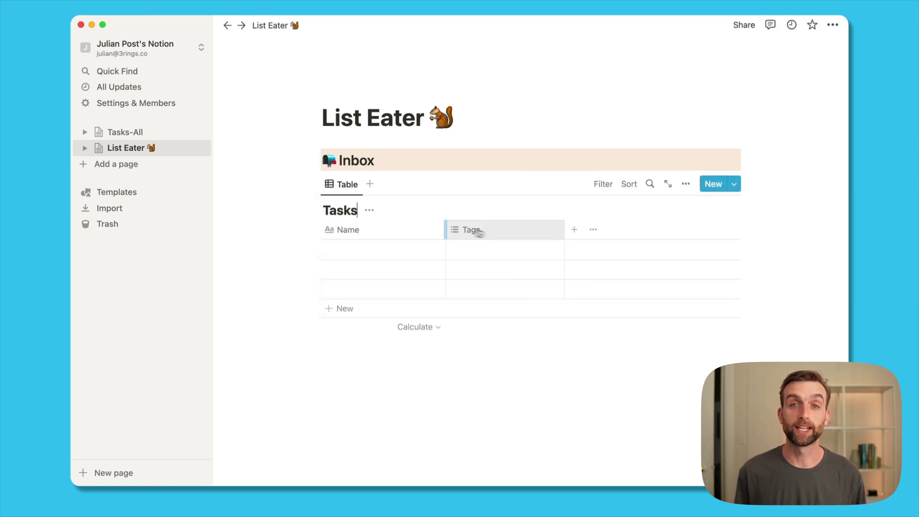
Rename the Tags column to Due Date and make it a Date property.
left_click(498, 233)
type("Due Date")
left_click(698, 256)
left_click(596, 285)
key("Escape")
Add a Category column of type Select.
left_click(558, 233)
type("Category")
left_click(635, 257)
left_click(630, 238)
key("Escape")
Add a Completed column of type Checkbox.
left_click(667, 229)
type("Completed")
left_click(665, 257)
left_click(665, 335)
left_click(725, 211)
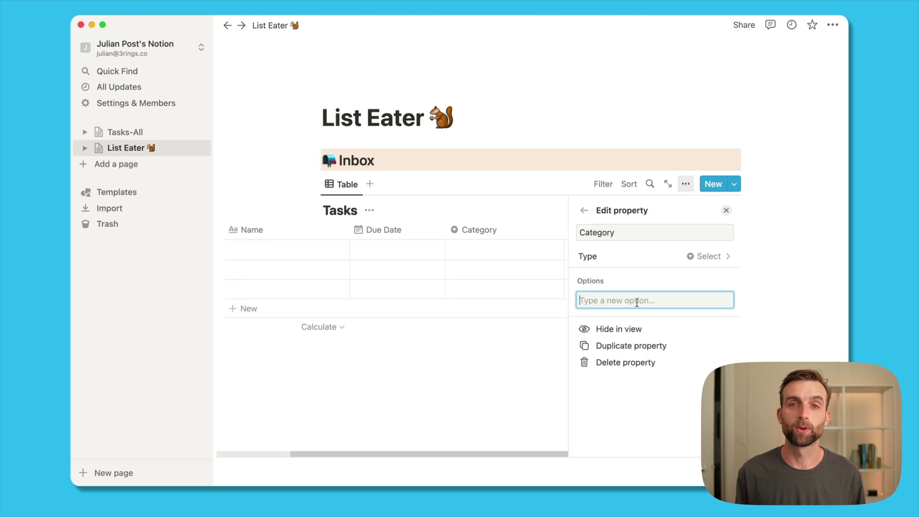
Give Category an ask-the-boss option plus Top and Low, then paste the task list into Name.
type("Ask Jordan")
key("Return")
type("Top")
key("Return")
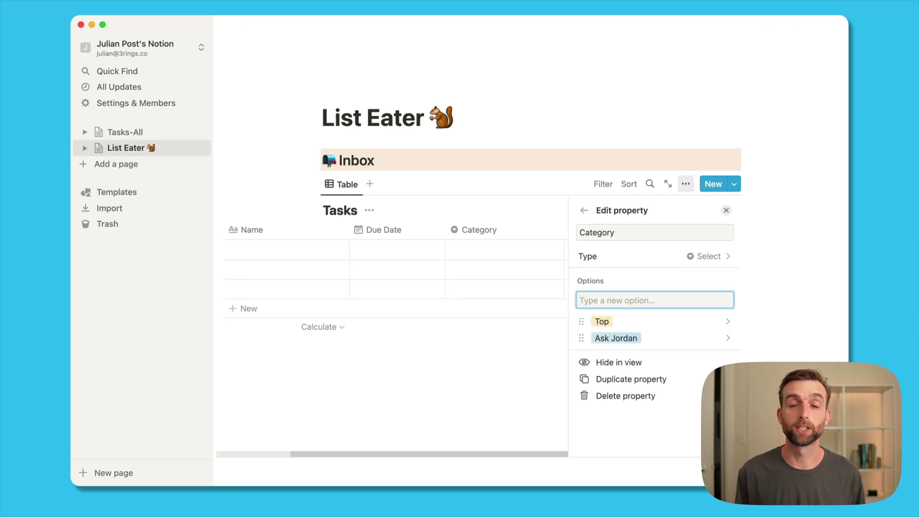
type("Low")
key("Return")
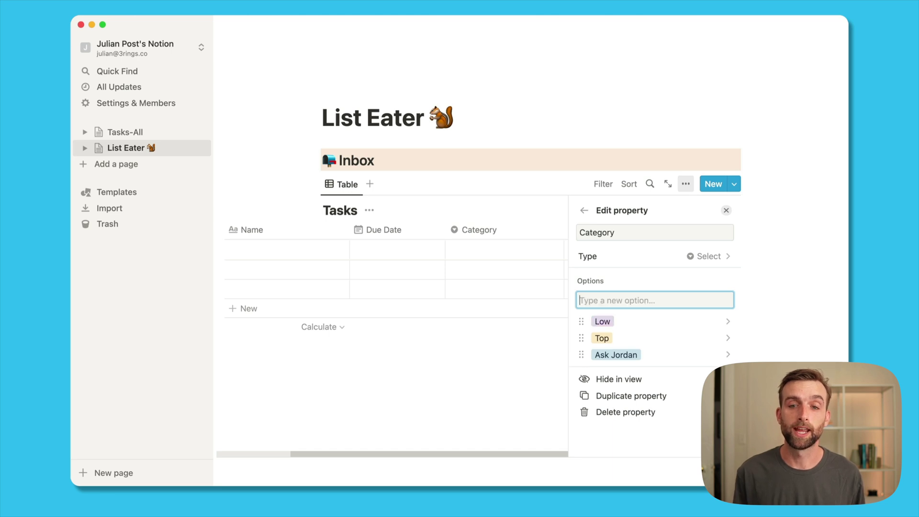
left_click(726, 210)
left_click(381, 249)
key("super+v")
Retitle the first heading 'Due TODAY' with an alarm clock emoji.
left_click(755, 265)
scroll(755, 265, "down", 2)
scroll(762, 278, "up", 1)
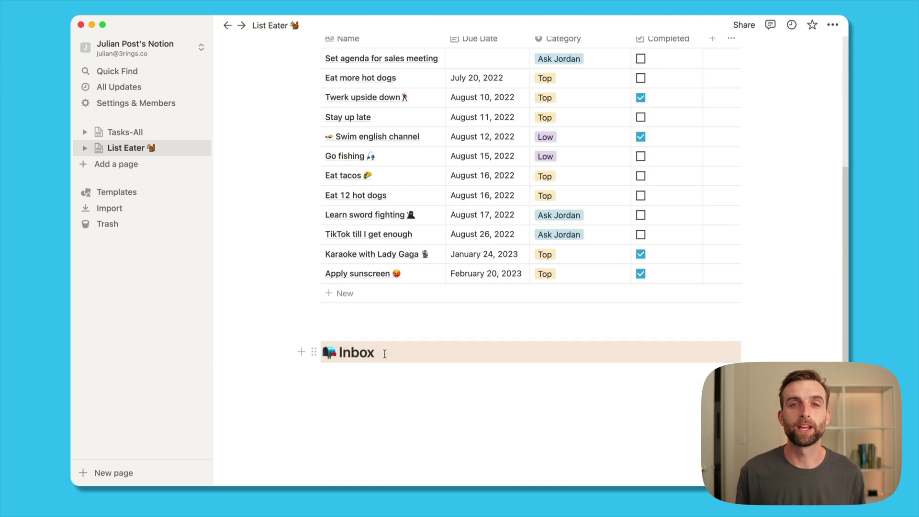
triple_click(352, 345)
key("ctrl+super+space")
key("Escape")
key("BackSpace")
key("ctrl+super+space")
left_click(295, 186)
type("Due TODAY")
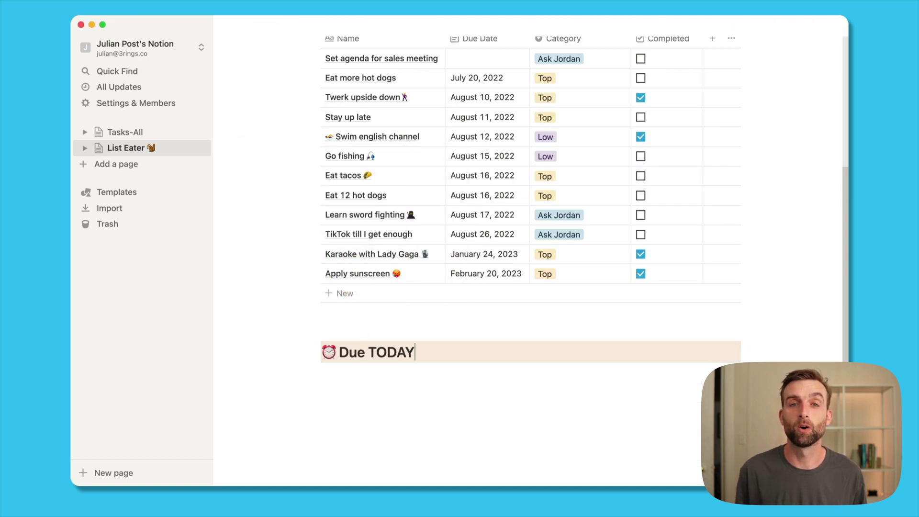
Duplicate it as 'Due this week' with a calendar emoji and blue background.
key("super+d")
key("BackSpace")
key("ctrl+super+space")
left_click(363, 222)
key("super+Right")
key("alt+BackSpace")
type("this week")
left_click(312, 388)
mouse_move(282, 436)
scroll(337, 428, "down", 2)
left_click(359, 455)
Add a third heading 'Ask my boss' with a pink background.
key("super+d")
scroll(262, 338, "down", 3)
triple_click(328, 332)
key("BackSpace")
key("ctrl+super+space")
type("Ask my boss")
left_click(312, 332)
mouse_move(282, 401)
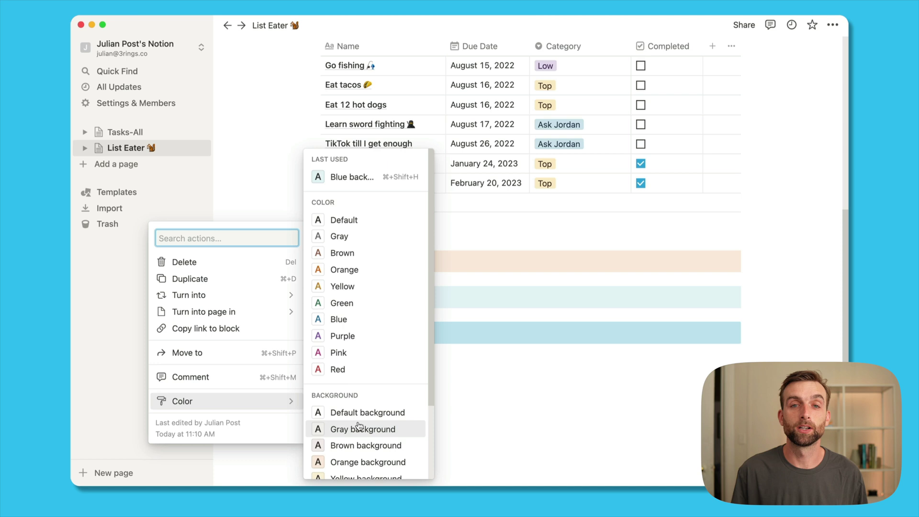
left_click(363, 454)
Add a fourth heading 'Completed' with a grey background.
left_click(242, 281)
triple_click(382, 368)
key("BackSpace")
key("ctrl+super+space")
left_click(386, 199)
type("Completed")
left_click(313, 368)
mouse_move(279, 437)
left_click(364, 425)
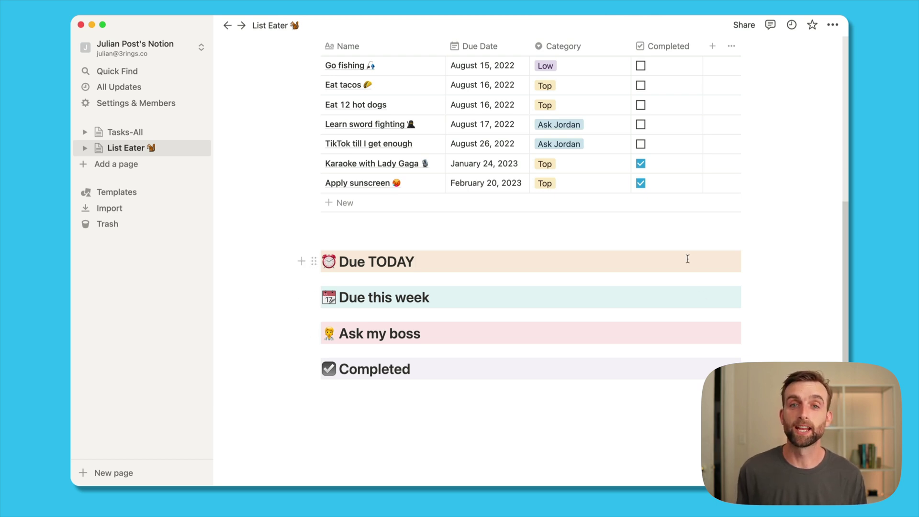
Under Due TODAY, add a linked Tasks table filtered to Due Date on or before today.
left_click(687, 258)
key("Return")
type("/tab")
left_click(463, 383)
left_click(660, 158)
left_click(725, 104)
left_click(598, 78)
left_click(584, 143)
left_click(326, 143)
left_click(306, 209)
left_click(410, 164)
left_click(369, 202)
left_click(785, 179)
Under Due this week, add a linked Tasks table filtered to Due Date on or before one week from now.
left_click(694, 264)
key("Return")
type("tabl")
key("BackSpace")
key("BackSpace")
key("BackSpace")
key("BackSpace")
type("/tab")
left_click(462, 382)
left_click(617, 191)
left_click(708, 159)
left_click(602, 112)
left_click(595, 181)
left_click(328, 179)
left_click(306, 244)
left_click(410, 201)
left_click(375, 305)
left_click(766, 203)
Under Ask my boss, add a linked Tasks table filtered to the boss Category.
left_click(523, 299)
key("Return")
type("/table")
key("Return")
left_click(617, 223)
left_click(603, 149)
left_click(603, 149)
left_click(607, 232)
left_click(311, 288)
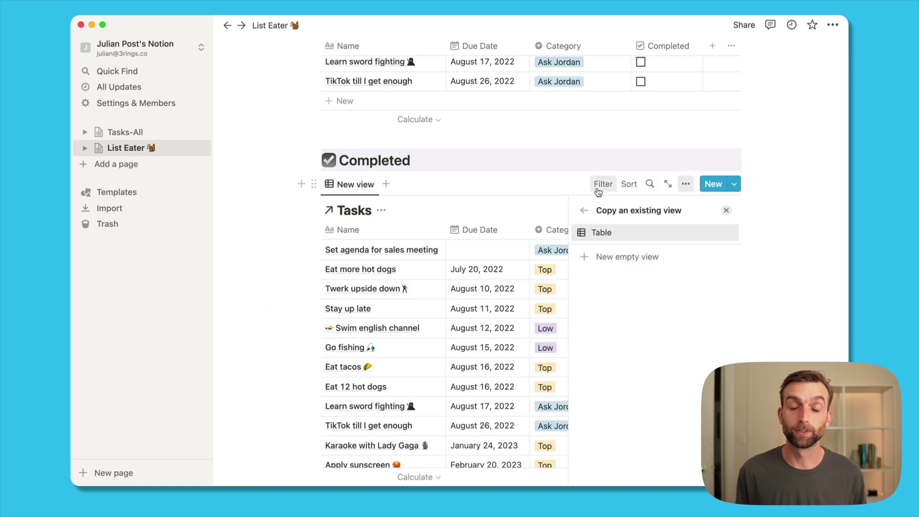
Filter the Completed view to show only checked-off tasks.
left_click(598, 187)
left_click(586, 282)
left_click(360, 288)
Mark Apply sunscreen and the Karaoke task as not completed.
left_click(641, 332)
left_click(640, 312)
scroll(768, 335, "up", 5)
Filter the Inbox view to Due Date is empty and drag the Inbox onto its own page.
scroll(769, 325, "up", 15)
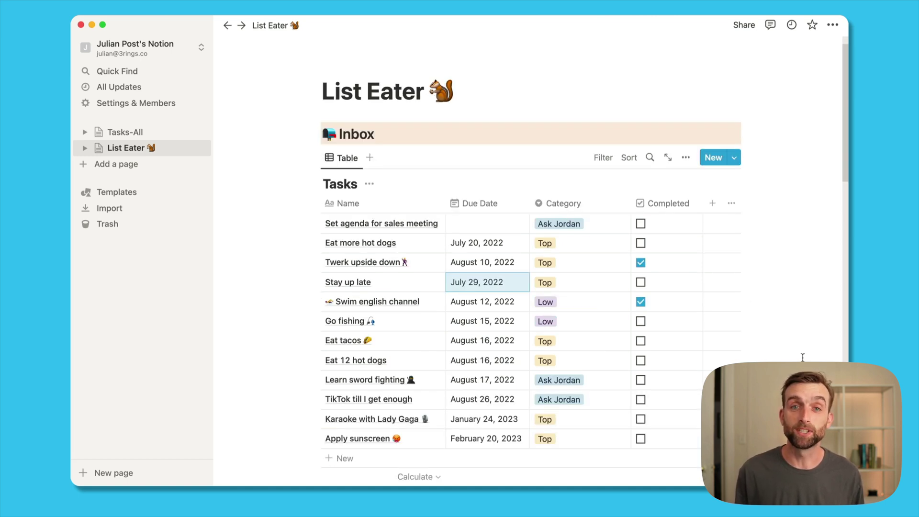
scroll(778, 304, "down", 1)
left_click(602, 130)
left_click(595, 199)
left_click(327, 197)
left_click(328, 313)
left_click(780, 218)
mouse_move(843, 166)
left_mouse_down()
mouse_move(846, 427)
mouse_move(837, 150)
left_mouse_up()
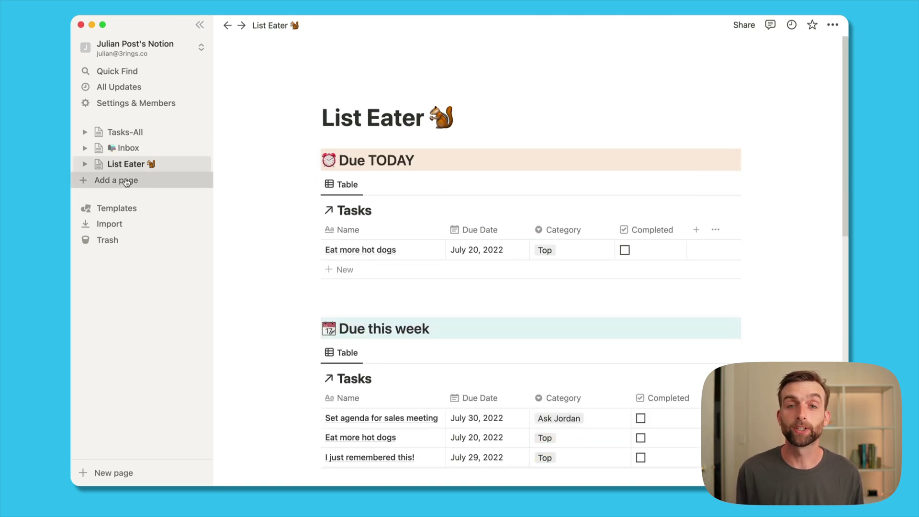
Create a new page titled Classes containing an inline table database.
left_click(127, 180)
type("Classes")
key("Return")
type("/data")
left_click(384, 184)
type("Classes")
left_click(396, 217)
type("Music Theory I")
key("Return")
type("History of Music")
key("Return")
type("World of Music II")
key("Escape")
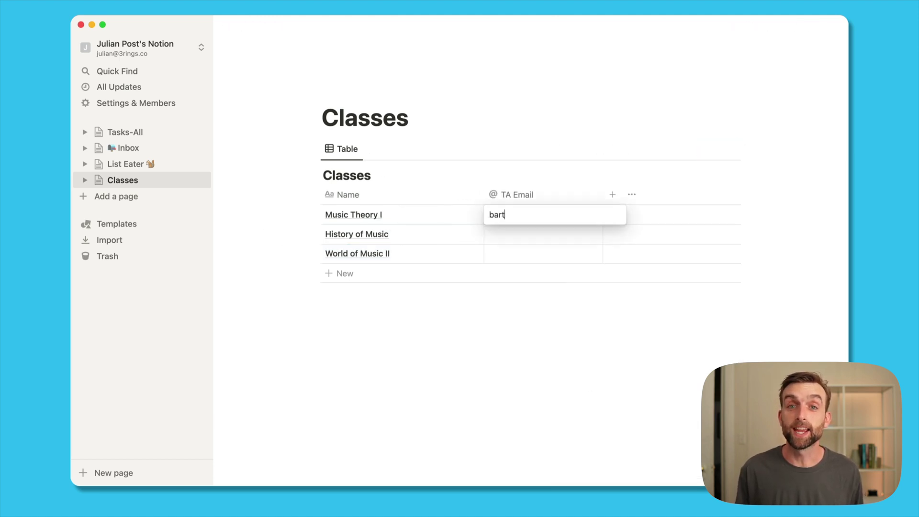
type("@university.edu")
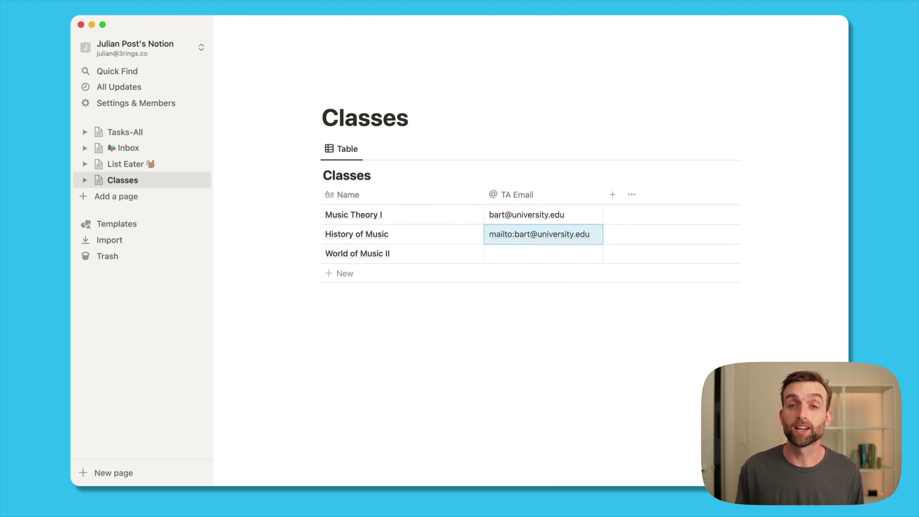
left_click_drag(489, 234, 529, 234)
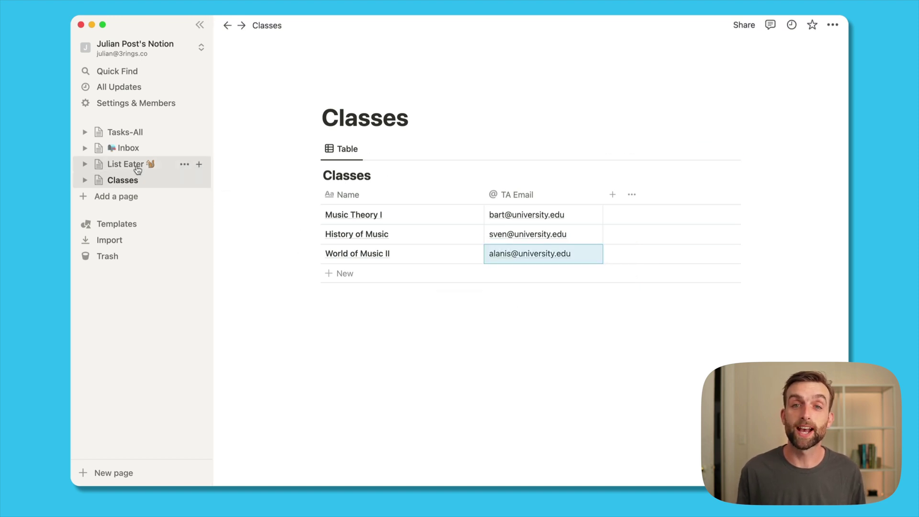
On List Eater, convert the Category column into a relation to Classes named Class.
left_click(135, 167)
left_click(579, 232)
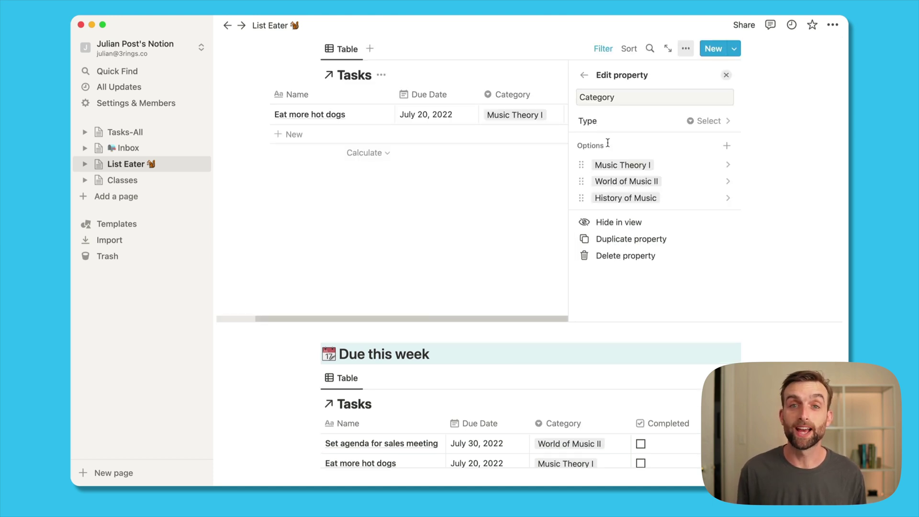
left_click(624, 123)
left_click(636, 423)
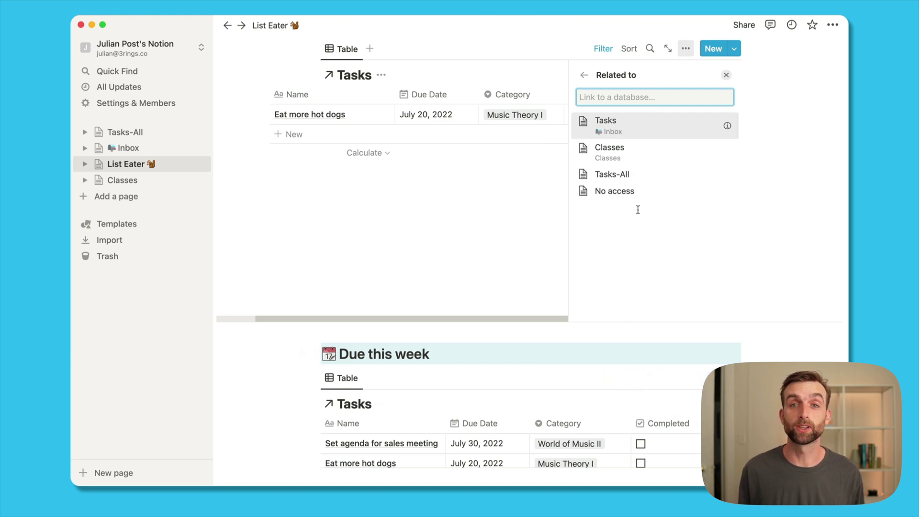
left_click(644, 150)
double_click(622, 98)
type("Class")
left_click(652, 175)
left_click(726, 76)
scroll(571, 115, "up", 3)
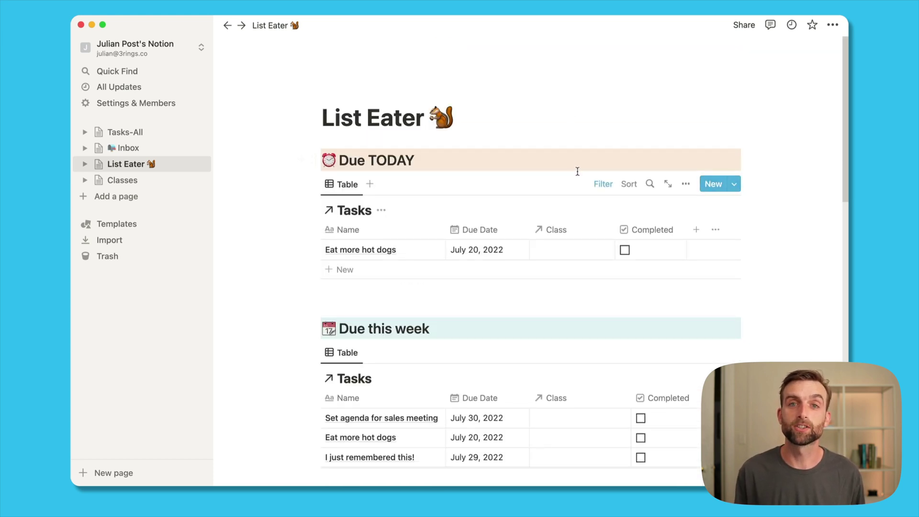
Link 'Eat more hot dogs' to World of Music II, then add a TA Email rollup through Class.
left_click(584, 247)
left_click(582, 288)
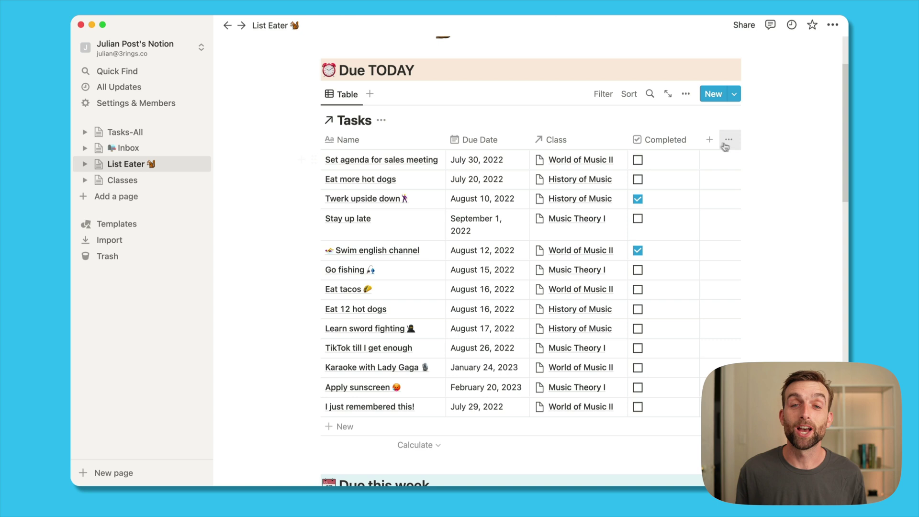
left_click(709, 139)
type("TA Email")
left_click(665, 167)
left_click(630, 414)
left_click(631, 186)
left_click(636, 232)
left_click(640, 200)
left_click(646, 263)
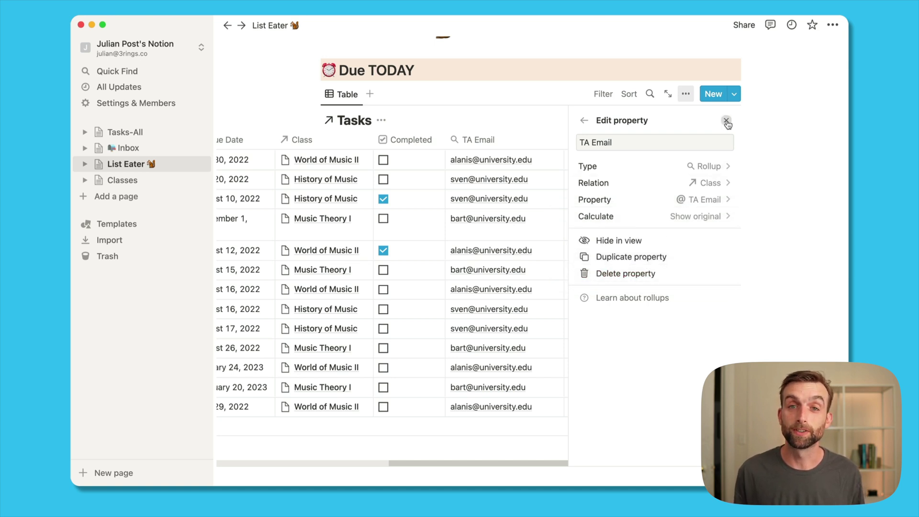